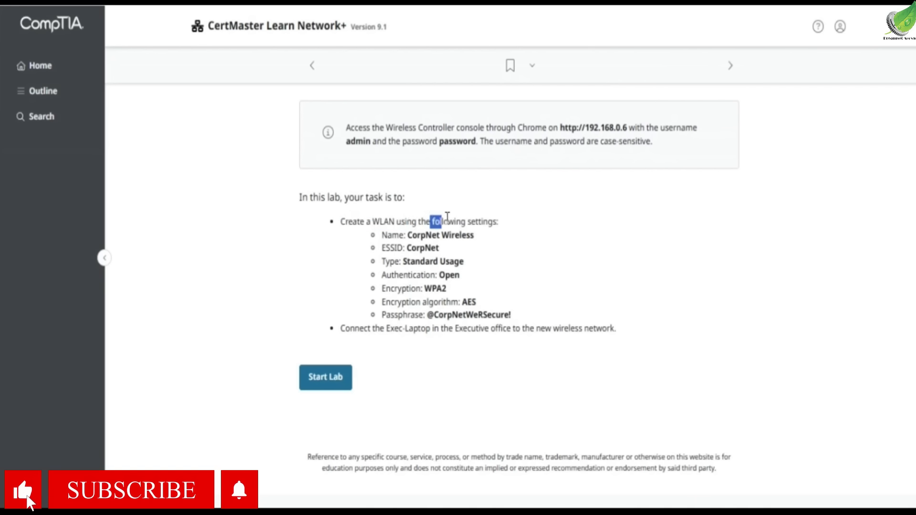
# - Review the lab's WLAN type, encryption, passphrase and Exec-Laptop connection tasks
pyautogui.click(434, 231)
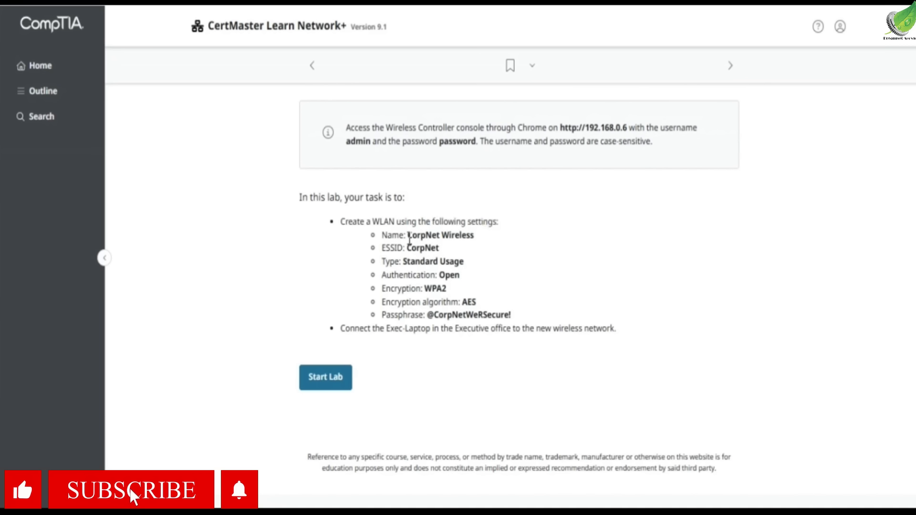
pyautogui.moveTo(407, 248); pyautogui.dragTo(466, 264)
pyautogui.click(405, 276)
pyautogui.moveTo(428, 303); pyautogui.dragTo(470, 304)
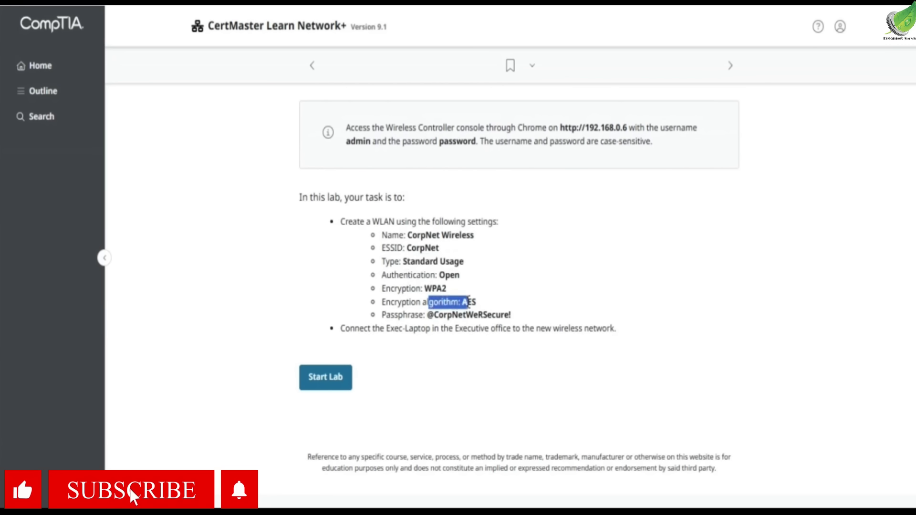
pyautogui.moveTo(382, 315); pyautogui.dragTo(524, 321)
pyautogui.click(346, 330)
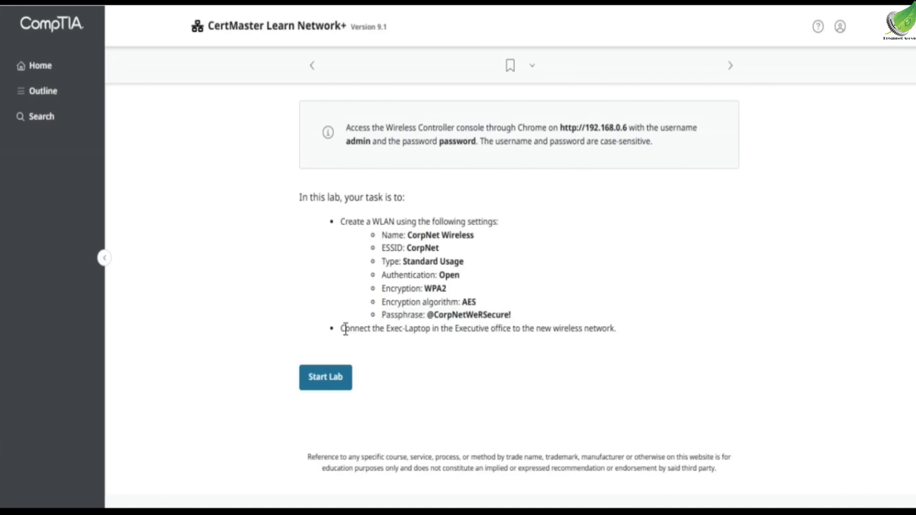
pyautogui.moveTo(345, 326); pyautogui.dragTo(613, 319)
pyautogui.click(573, 326)
pyautogui.moveTo(354, 327); pyautogui.dragTo(420, 327)
pyautogui.click(423, 328)
# - Note the console address and login username, then start the lab
pyautogui.scroll(5, 424, 328)
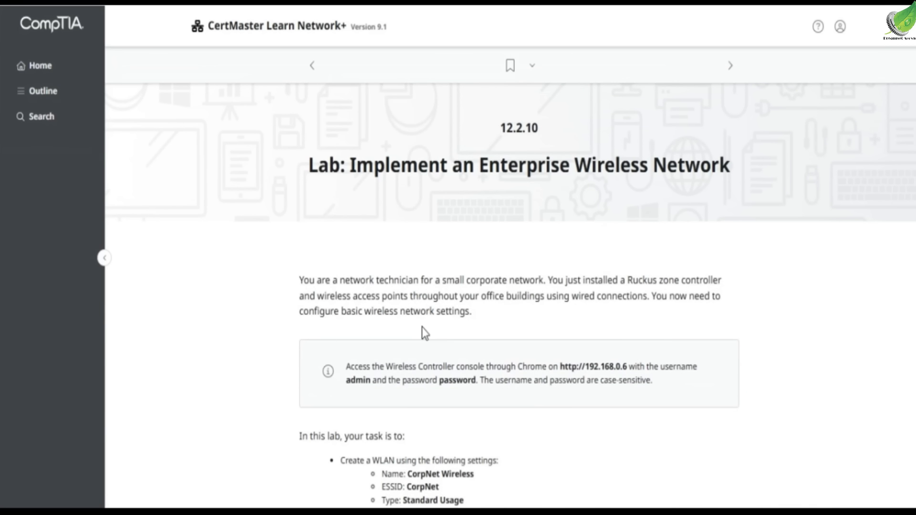
pyautogui.scroll(-5, 422, 333)
pyautogui.scroll(4, 423, 332)
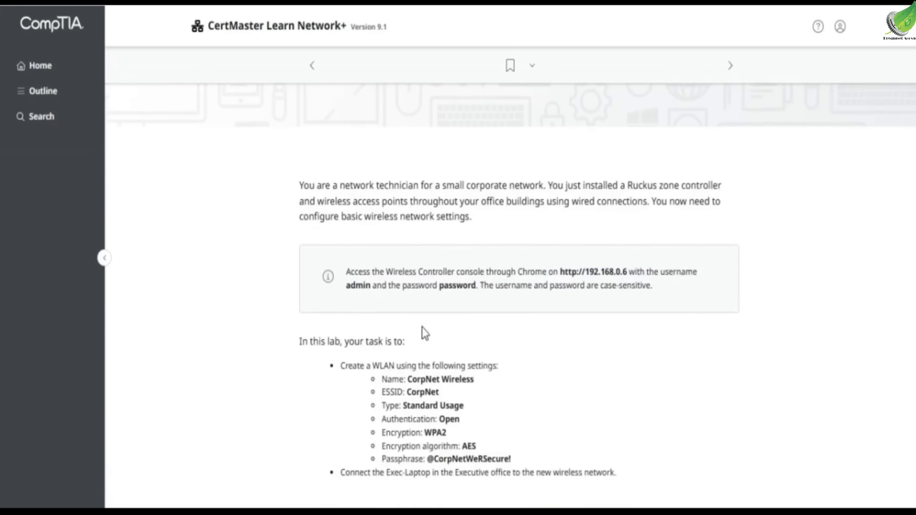
pyautogui.moveTo(518, 336); pyautogui.dragTo(637, 335)
pyautogui.click(648, 333)
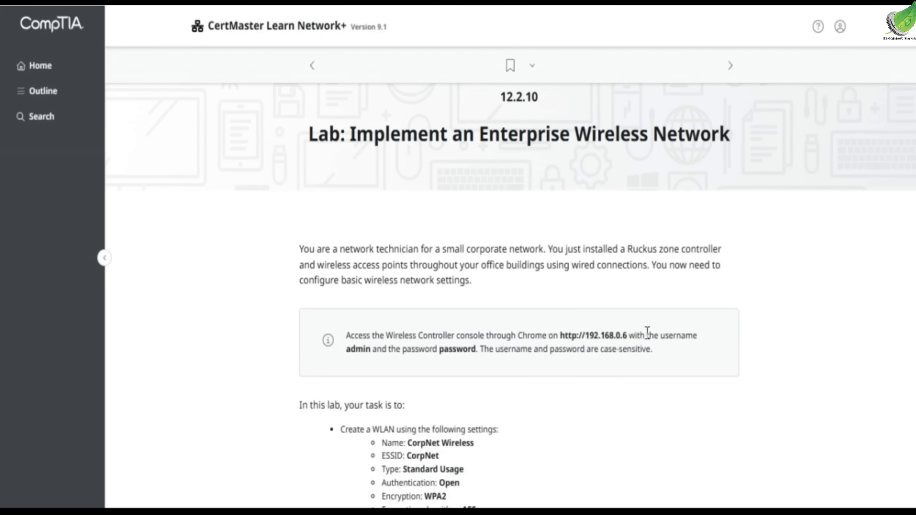
pyautogui.moveTo(345, 350); pyautogui.dragTo(492, 351)
pyautogui.click(493, 353)
pyautogui.scroll(-5, 466, 343)
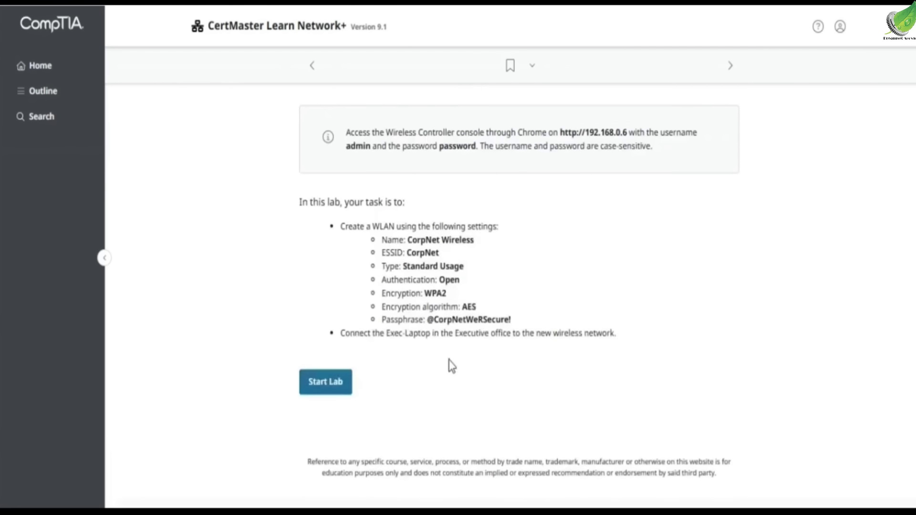
pyautogui.click(349, 355)
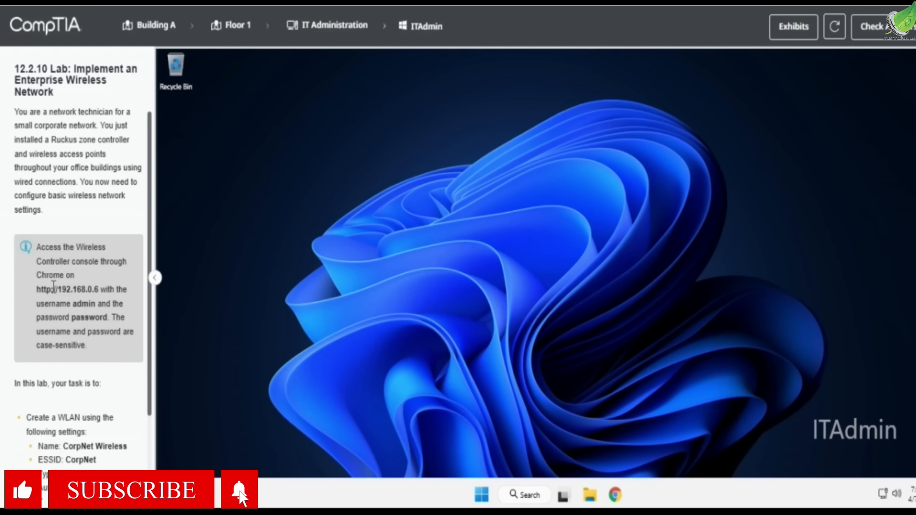
# - Load the ZoneDirector login page at 192.168.0.6 in a maximized Chrome window
pyautogui.click(615, 495)
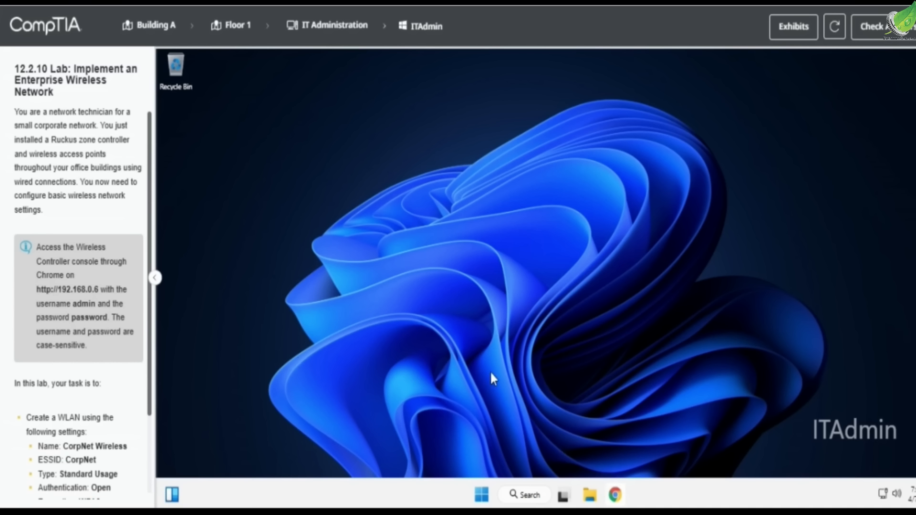
pyautogui.click(266, 100)
pyautogui.write('192.168.0.2')
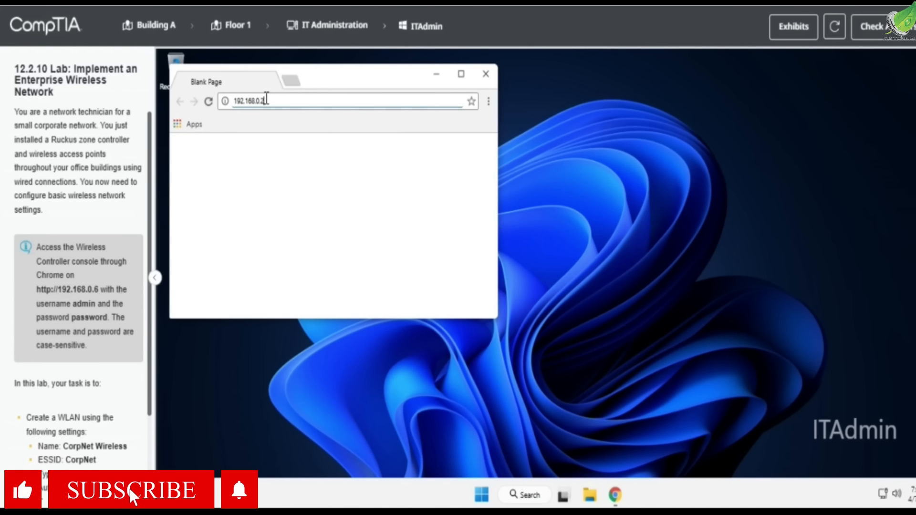
pyautogui.press('Return')
pyautogui.click(262, 99)
pyautogui.write('192.1')
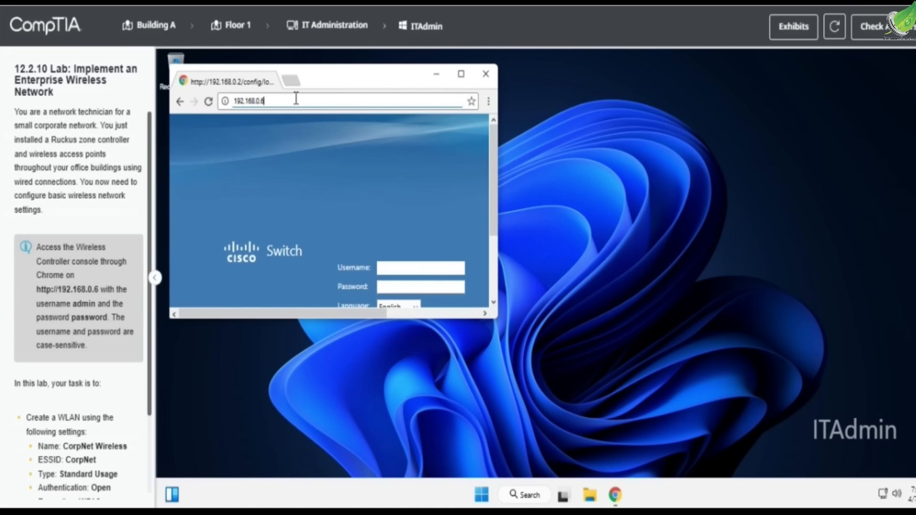
pyautogui.press('Return')
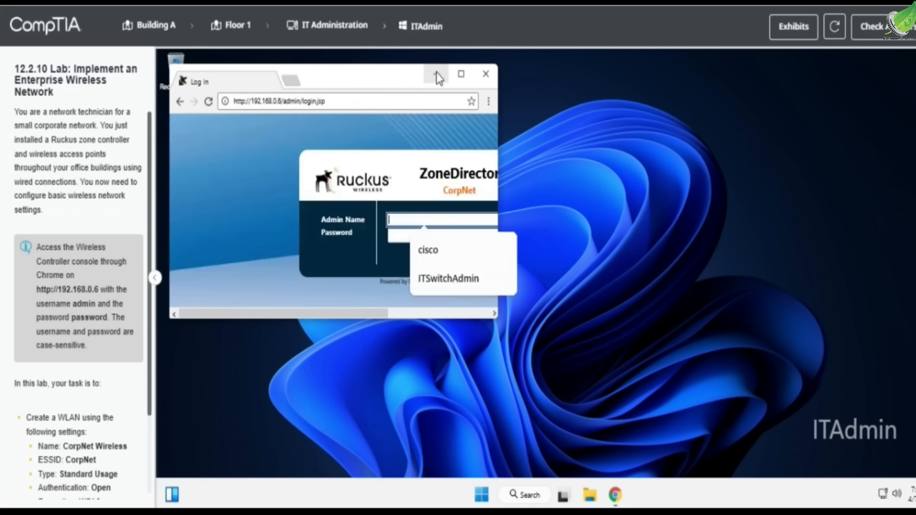
pyautogui.click(461, 74)
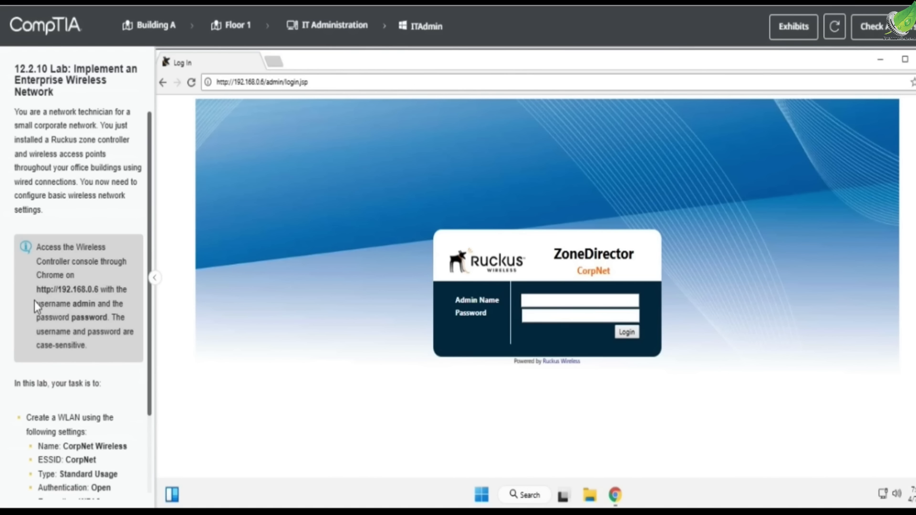
# - Log in to ZoneDirector with the lab's admin username and password
pyautogui.click(89, 318)
pyautogui.click(542, 300)
pyautogui.write('admi')
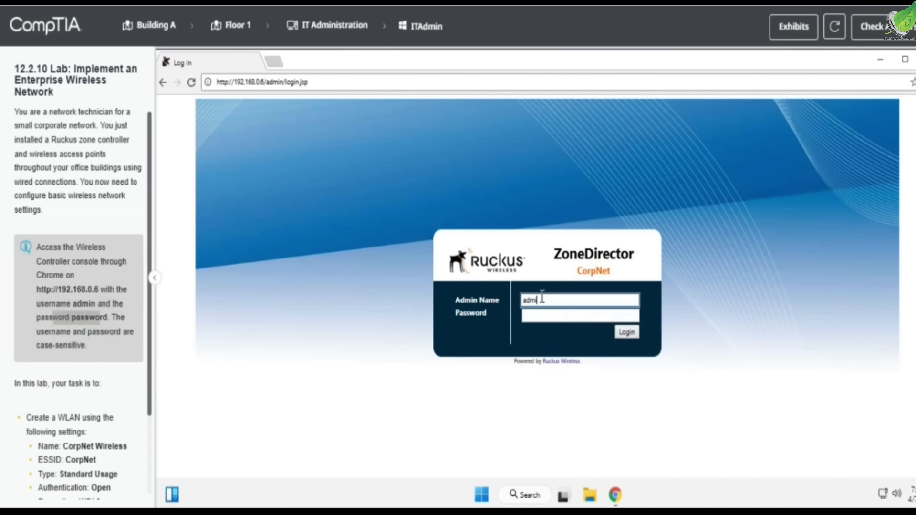
pyautogui.write('n')
pyautogui.click(553, 316)
pyautogui.write('password')
pyautogui.press('Return')
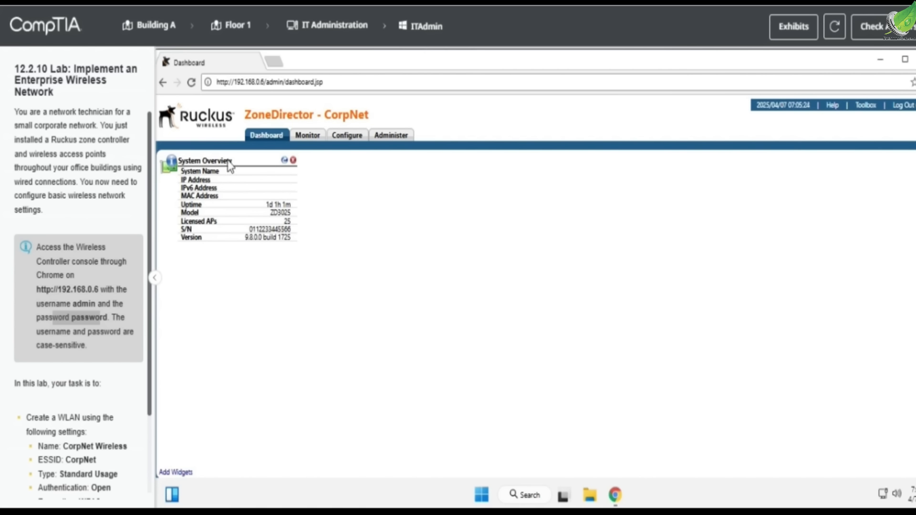
# - Browse the Monitor section's WLANs, wireless clients and access points lists
pyautogui.scroll(-2, 108, 261)
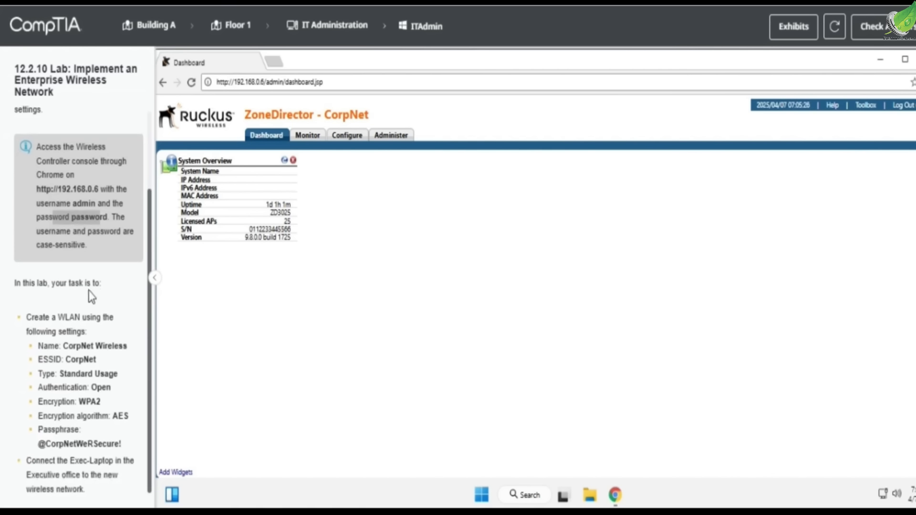
pyautogui.click(28, 319)
pyautogui.moveTo(29, 319); pyautogui.dragTo(93, 319)
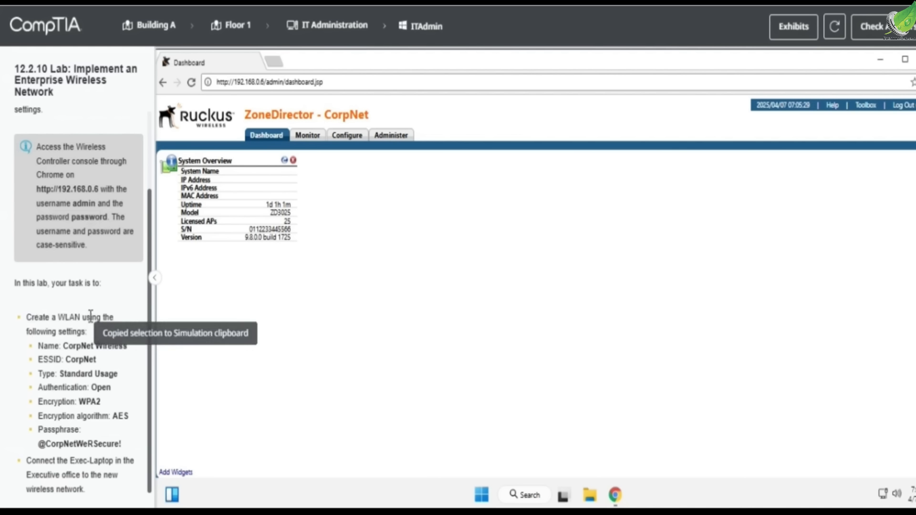
pyautogui.click(305, 135)
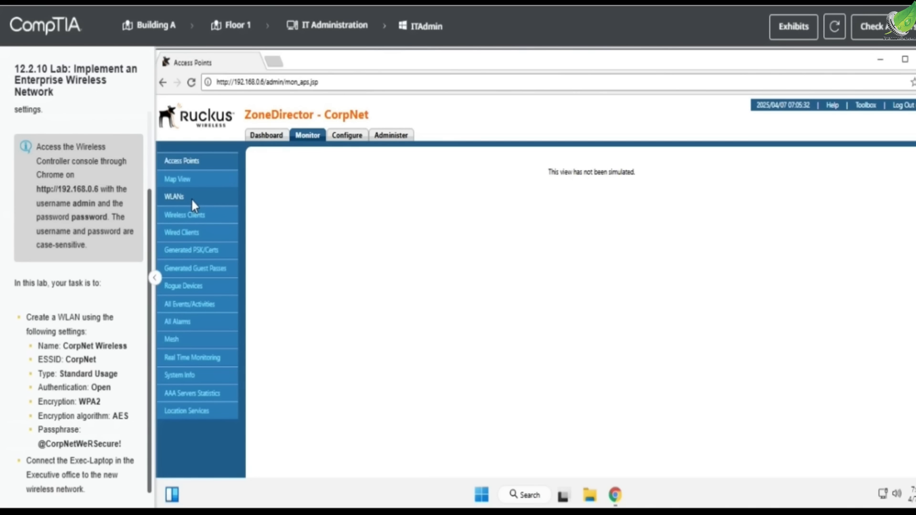
pyautogui.click(191, 198)
pyautogui.click(182, 218)
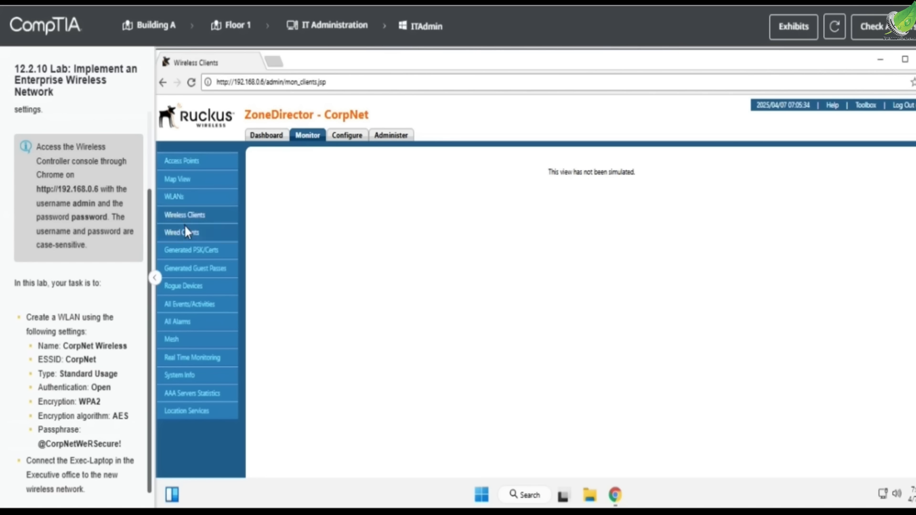
pyautogui.click(192, 164)
# - Go to Configure and select WLANs from the left menu
pyautogui.click(342, 136)
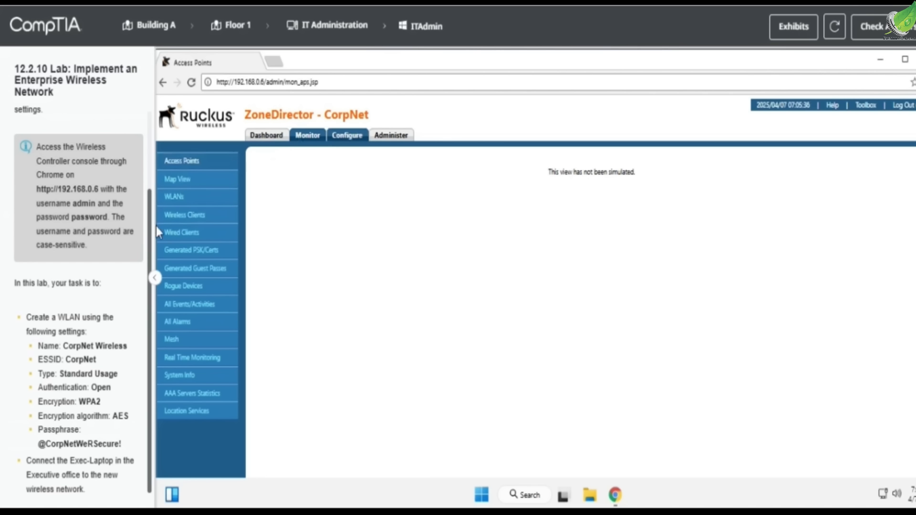
pyautogui.click(183, 213)
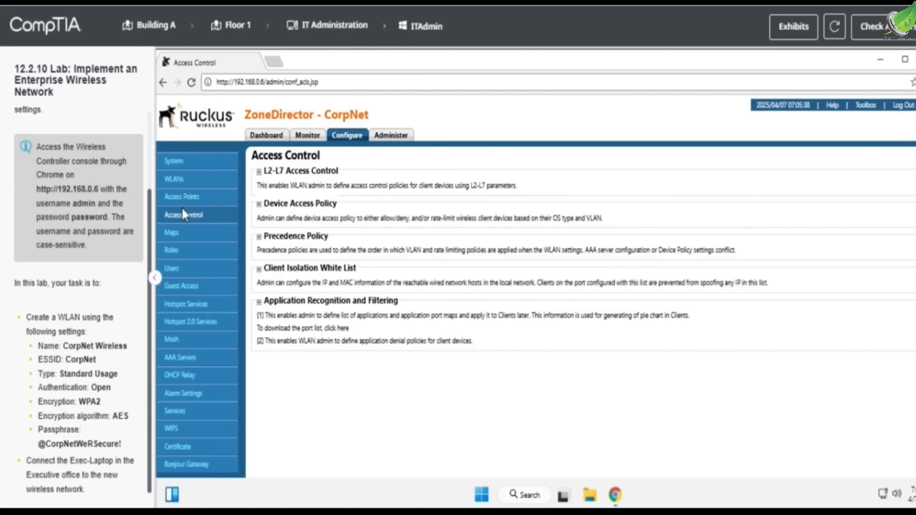
pyautogui.click(196, 181)
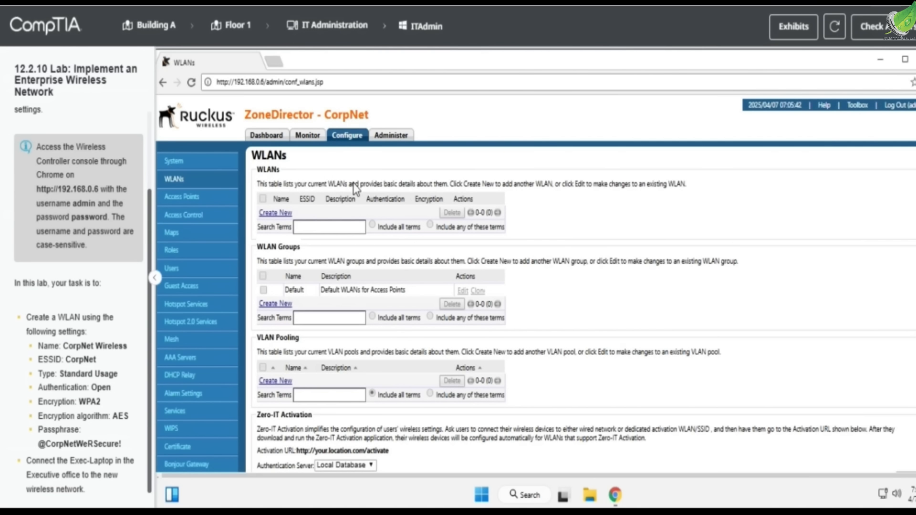
# - Start a new WLAN named CorpNet Wireless with ESSID CorpNet
pyautogui.click(277, 214)
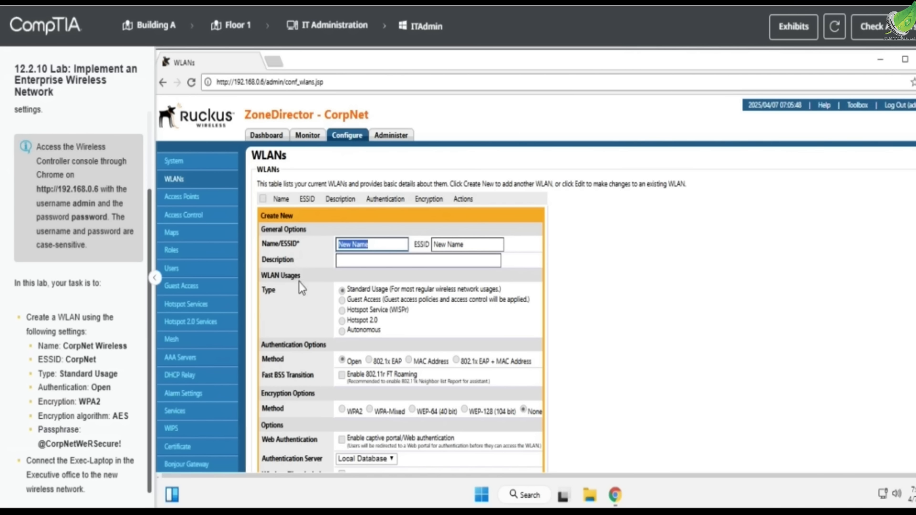
pyautogui.scroll(-2, 356, 287)
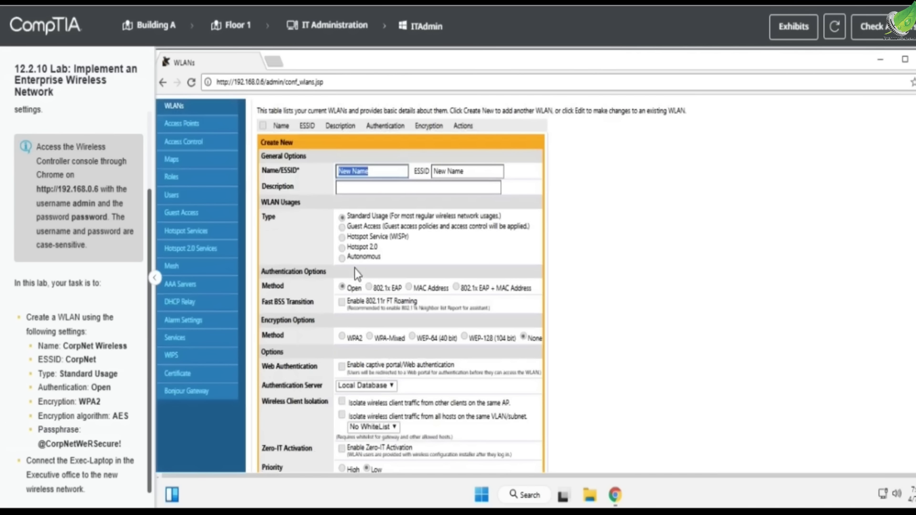
pyautogui.write('CorpNet Wireless')
pyautogui.moveTo(61, 345); pyautogui.dragTo(144, 346)
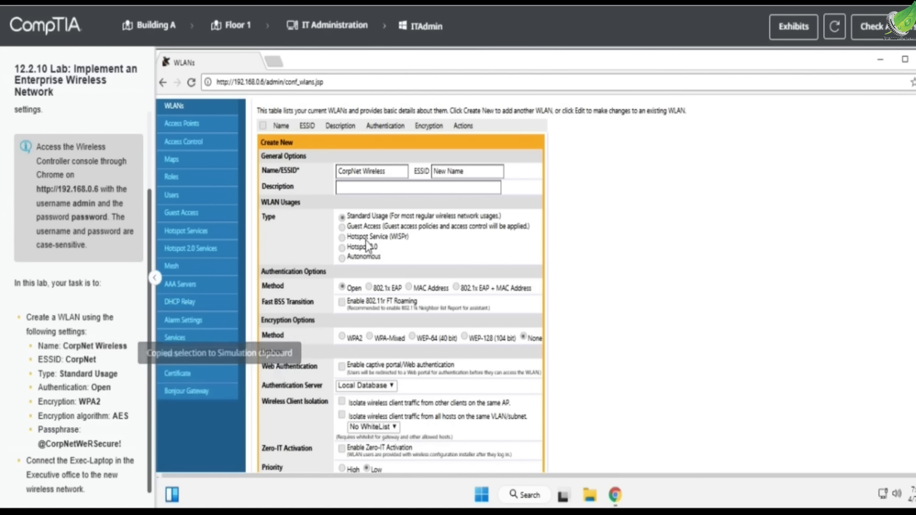
pyautogui.tripleClick(496, 171)
pyautogui.write('CorpNet')
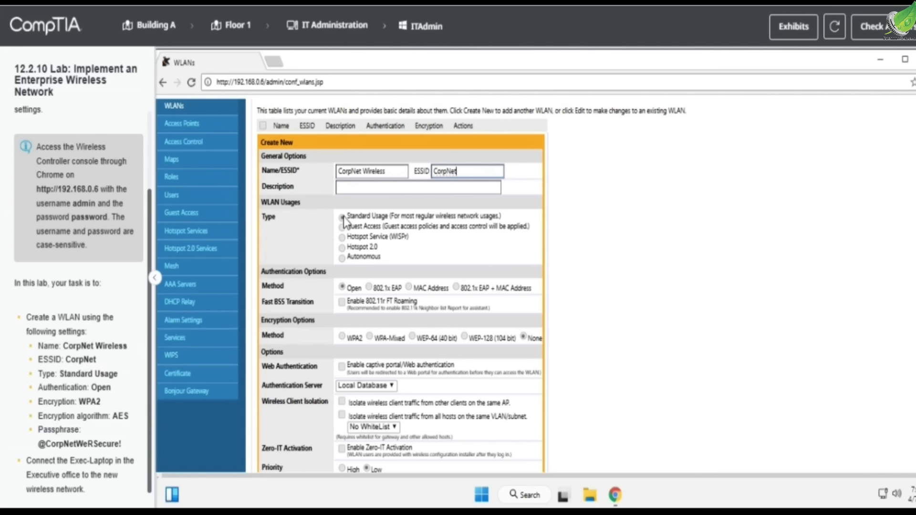
# - Set Open authentication, WPA2-AES encryption and the lab passphrase, then save the WLAN
pyautogui.doubleClick(101, 388)
pyautogui.click(342, 287)
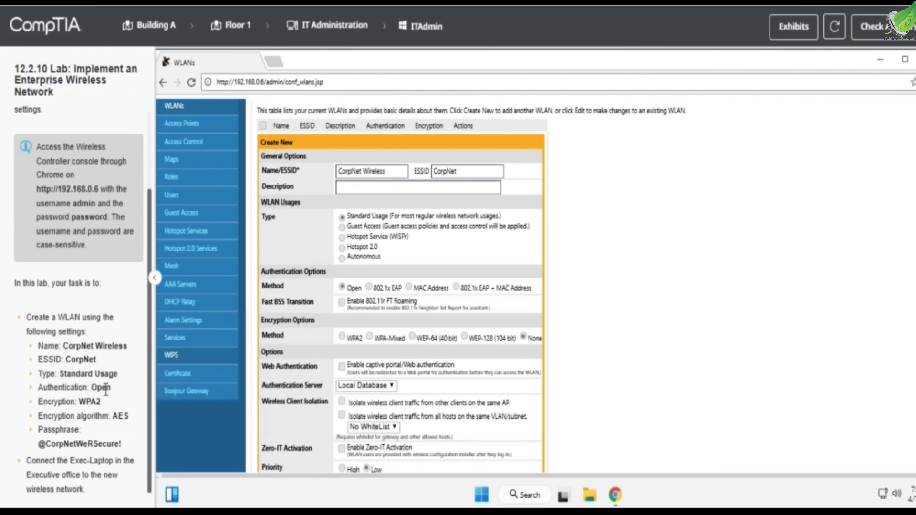
pyautogui.doubleClick(90, 402)
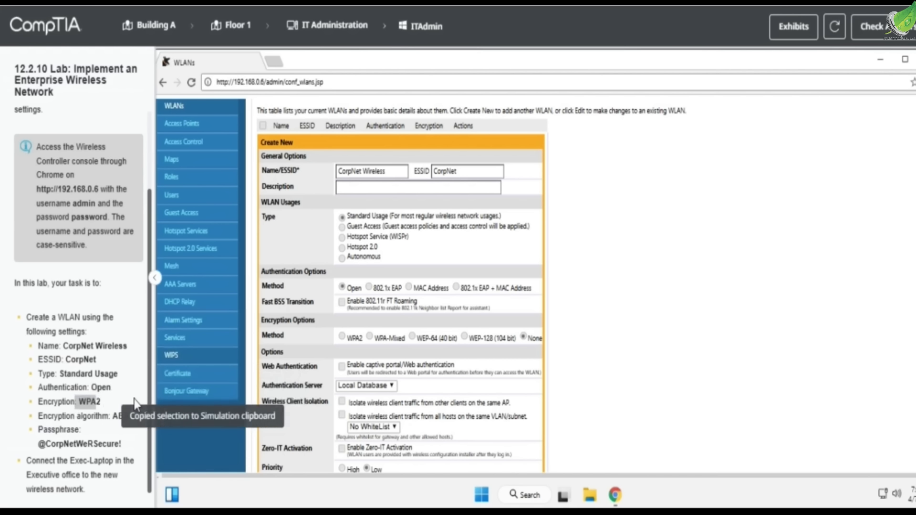
pyautogui.click(343, 337)
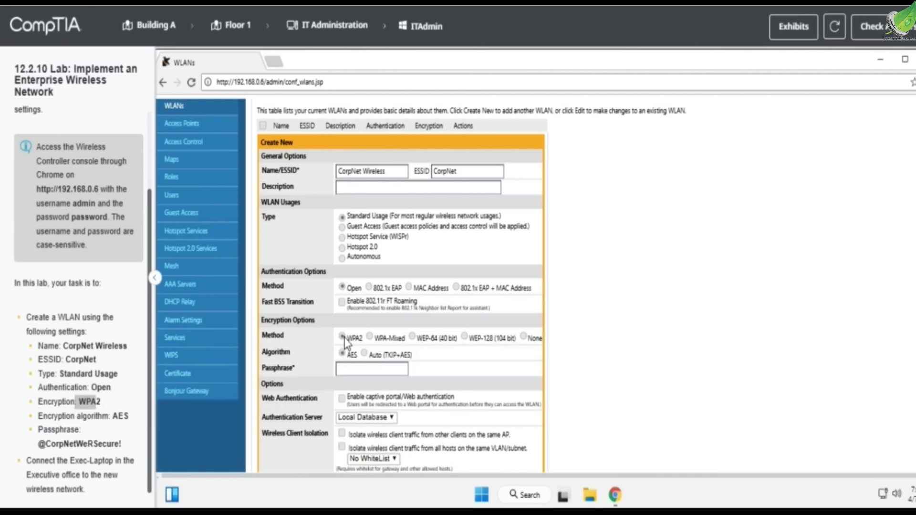
pyautogui.doubleClick(121, 417)
pyautogui.click(356, 367)
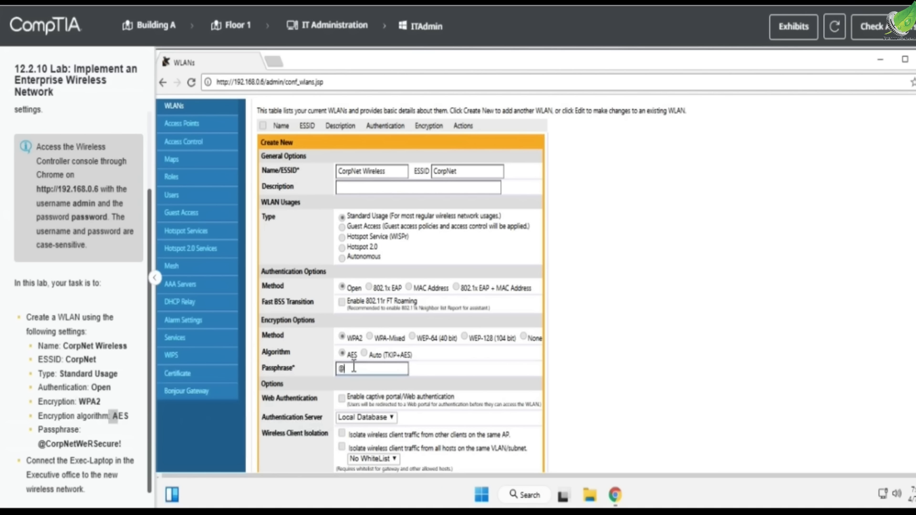
pyautogui.write('@CorpNetWeRSecure!')
pyautogui.scroll(-2, 578, 357)
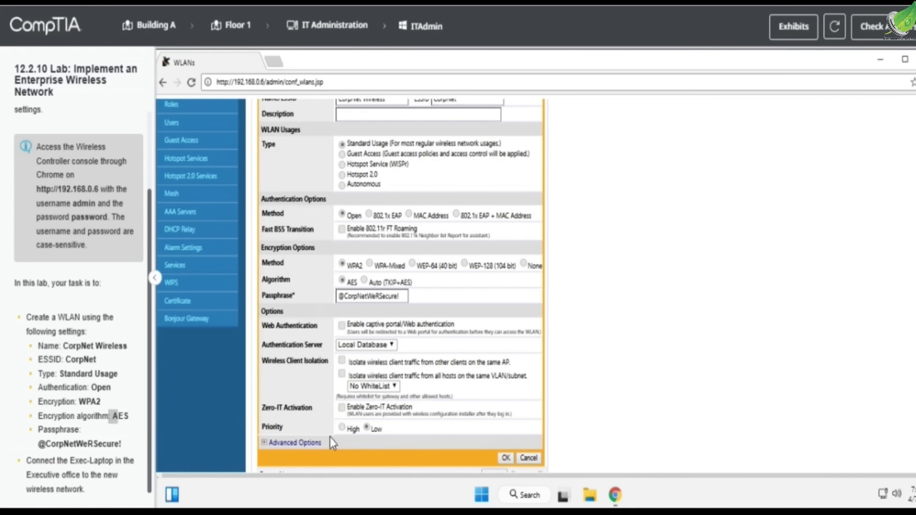
pyautogui.click(502, 462)
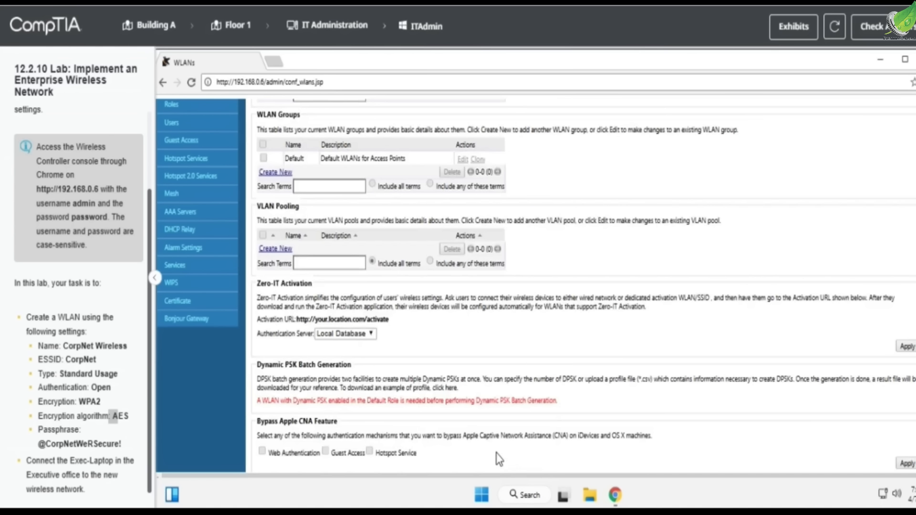
pyautogui.scroll(3, 402, 355)
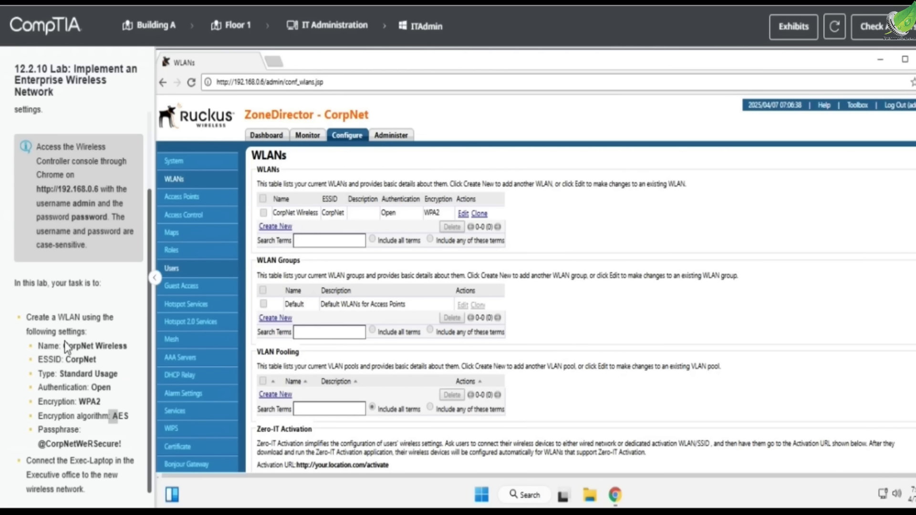
pyautogui.moveTo(71, 462); pyautogui.dragTo(98, 462)
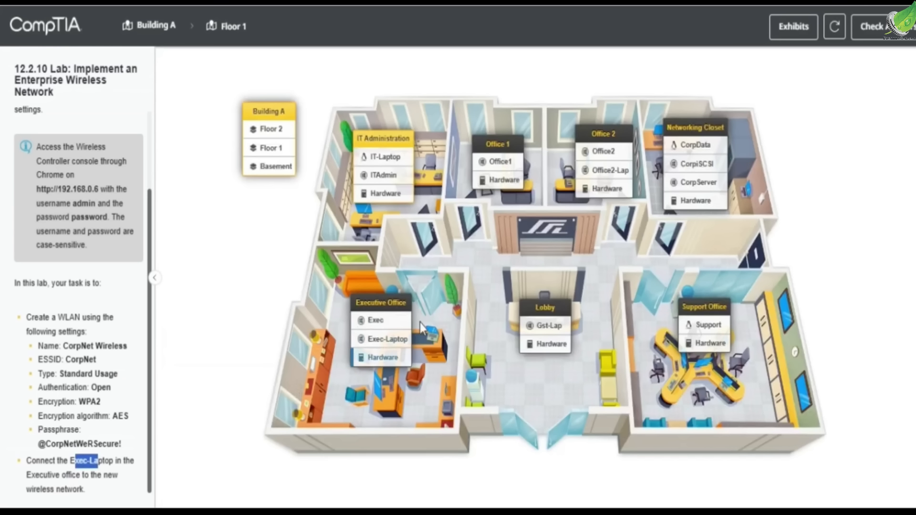
# - On Exec-Laptop, join the CorpNet Wi-Fi network using the security key
pyautogui.click(396, 340)
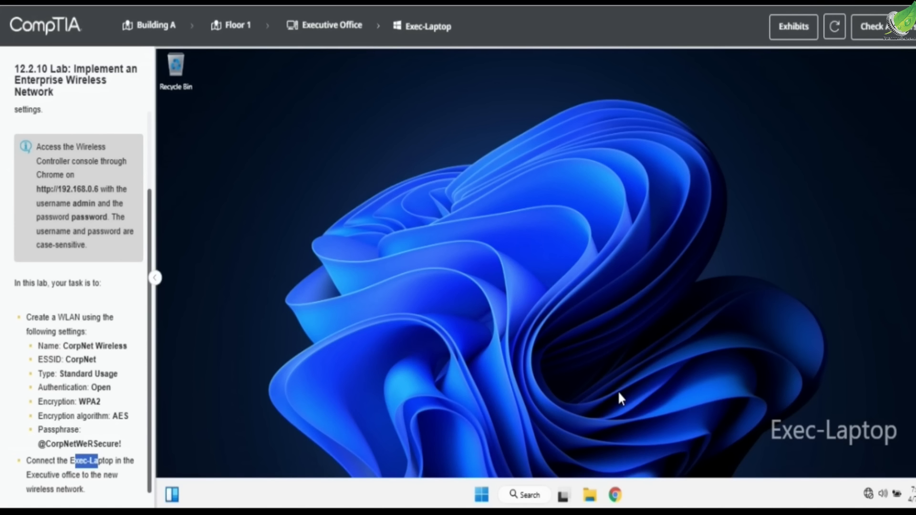
pyautogui.click(869, 494)
pyautogui.click(770, 250)
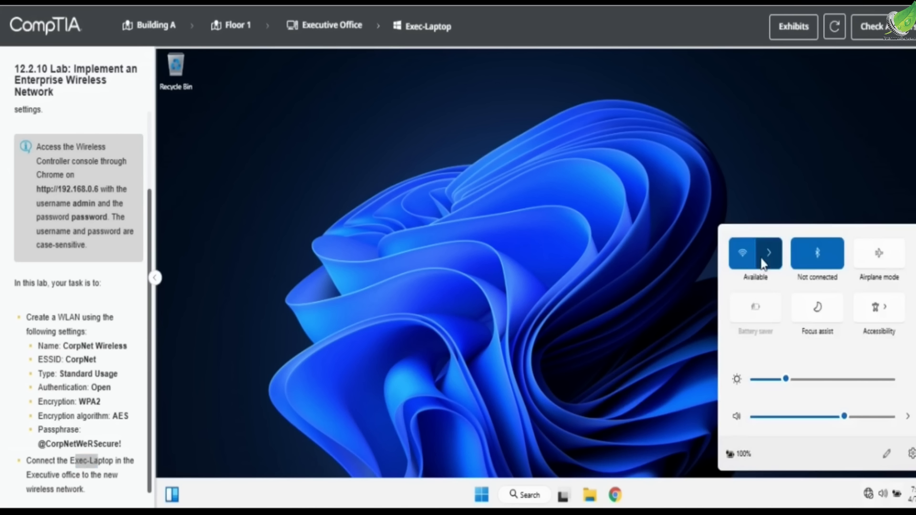
pyautogui.click(790, 256)
pyautogui.click(874, 301)
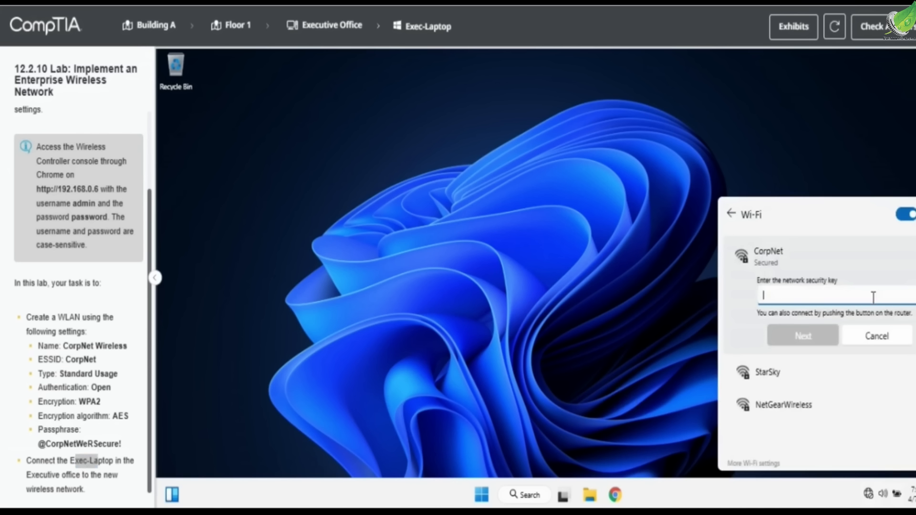
pyautogui.write('@')
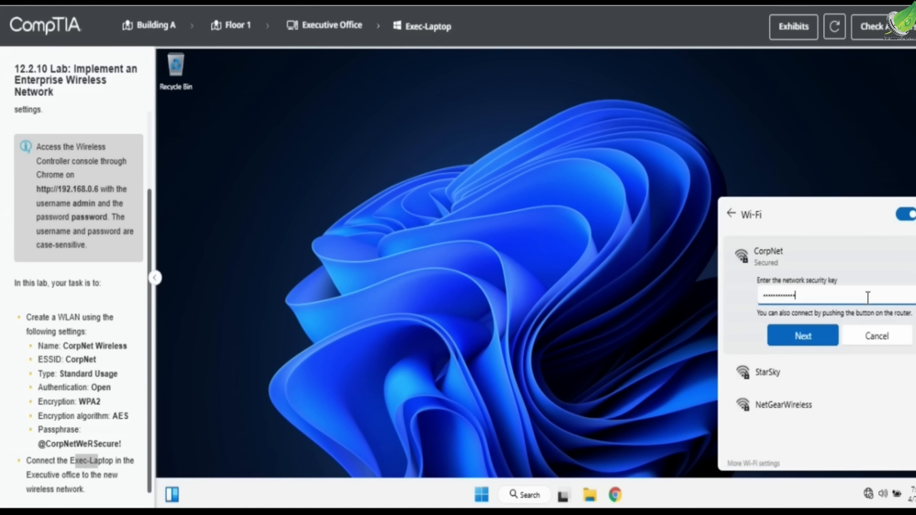
pyautogui.click(812, 337)
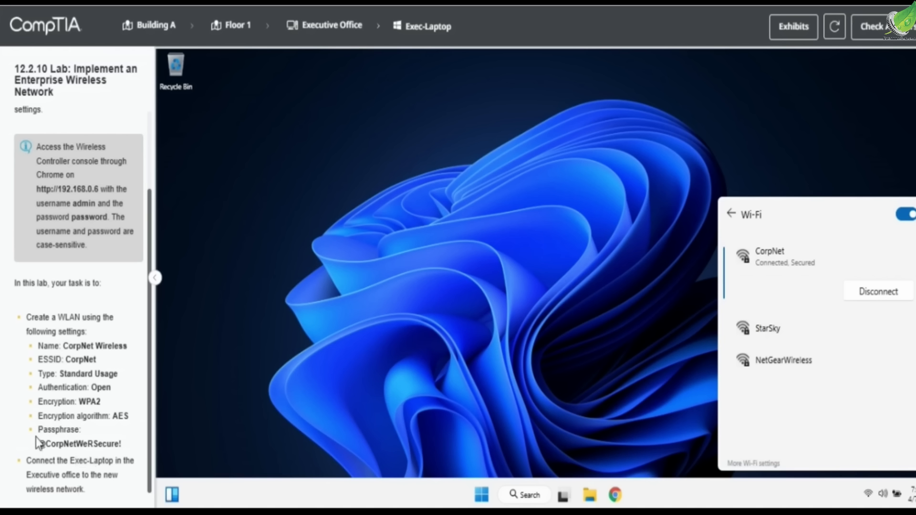
# - Close the Wi-Fi list and check answers to score the lab
pyautogui.moveTo(37, 444); pyautogui.dragTo(125, 448)
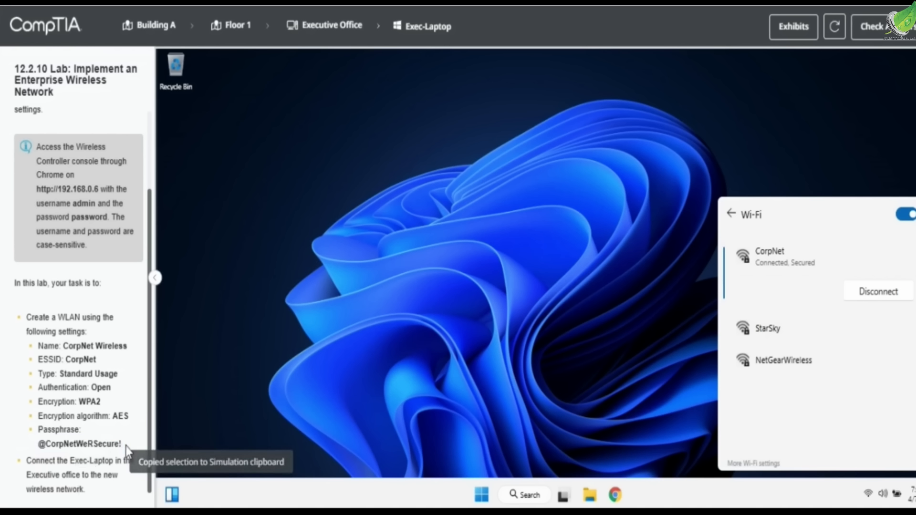
pyautogui.click(839, 99)
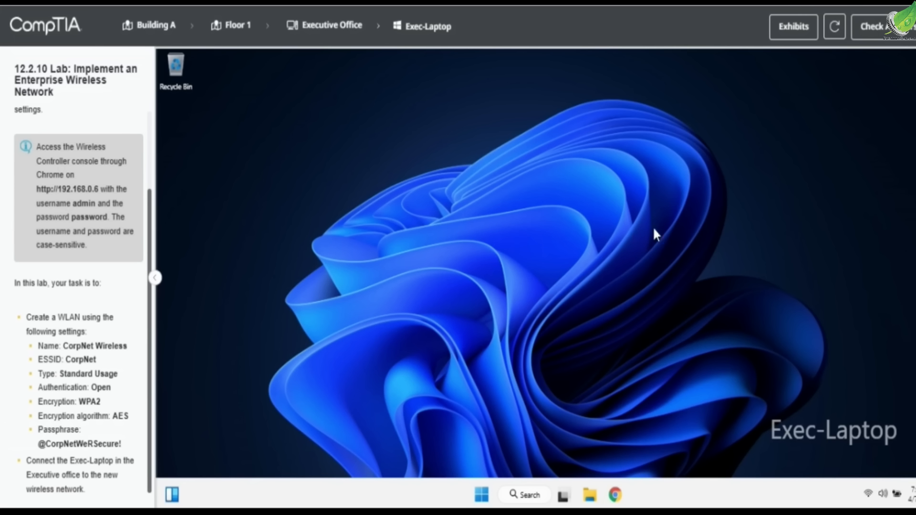
pyautogui.click(874, 45)
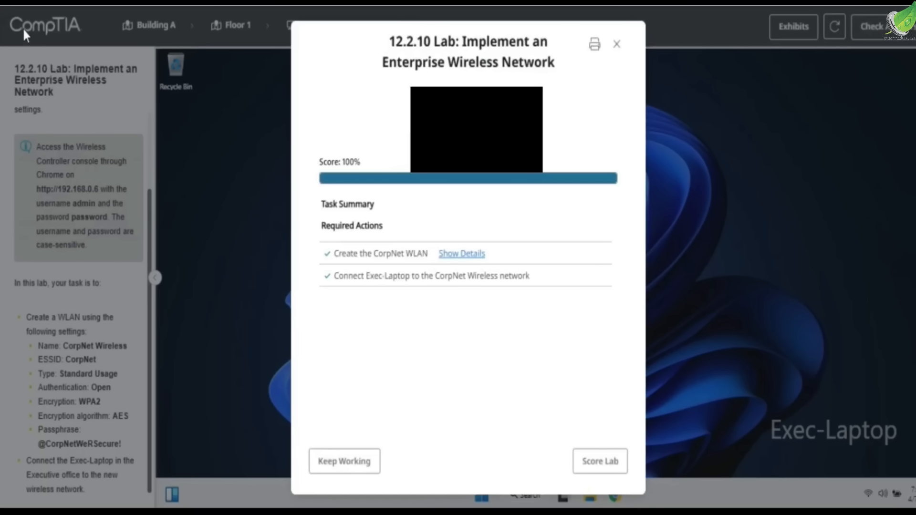